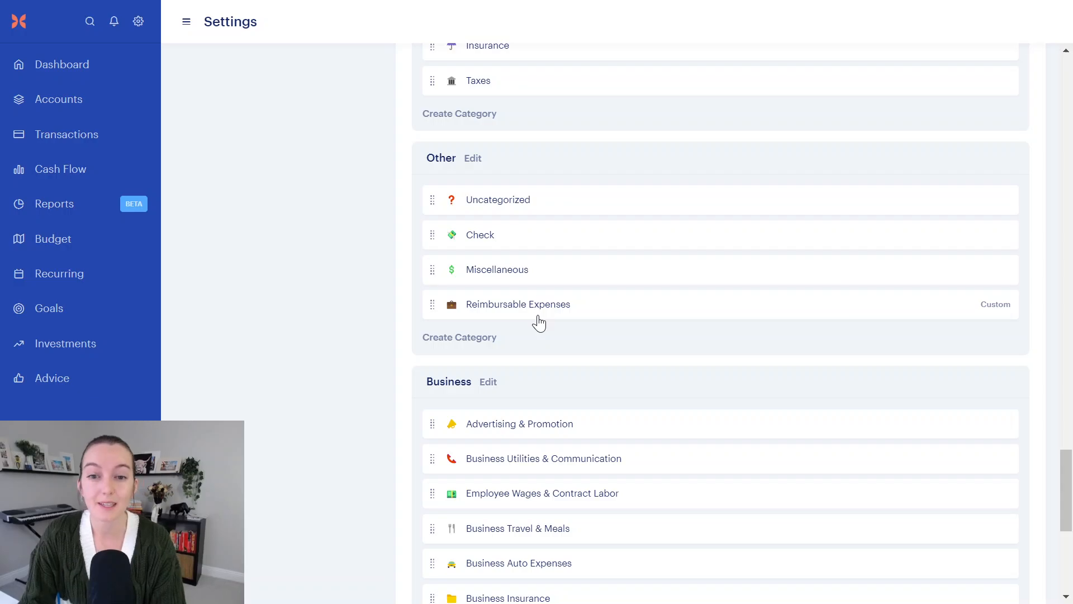
Step: Examine the category settings for the custom Reimbursable Expenses category under Other and Reimbursement Income under Income
mouse_move(493, 318)
mouse_down()
mouse_move(522, 298)
mouse_move(519, 254)
mouse_move(522, 348)
mouse_move(485, 336)
mouse_move(479, 268)
mouse_move(597, 254)
mouse_move(481, 344)
mouse_move(477, 290)
mouse_move(508, 350)
mouse_move(510, 341)
mouse_move(695, 362)
mouse_move(438, 342)
mouse_up()
scroll(522, 295, up, 20)
scroll(522, 295, up, 15)
scroll(523, 345, down, 3)
scroll(477, 291, down, 15)
scroll(482, 291, down, 20)
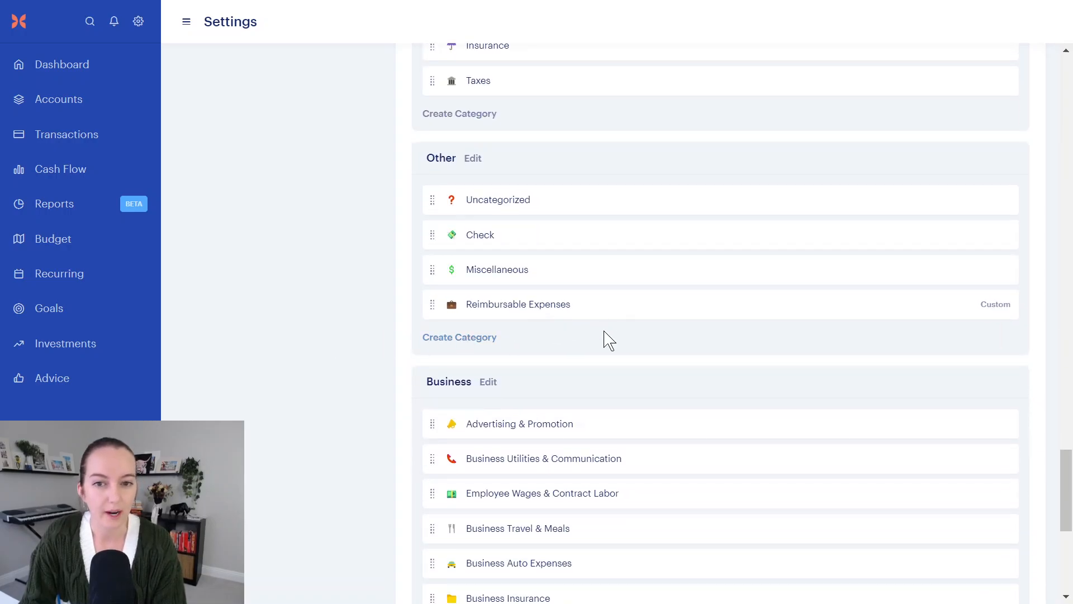
scroll(604, 338, up, 9)
scroll(615, 351, up, 15)
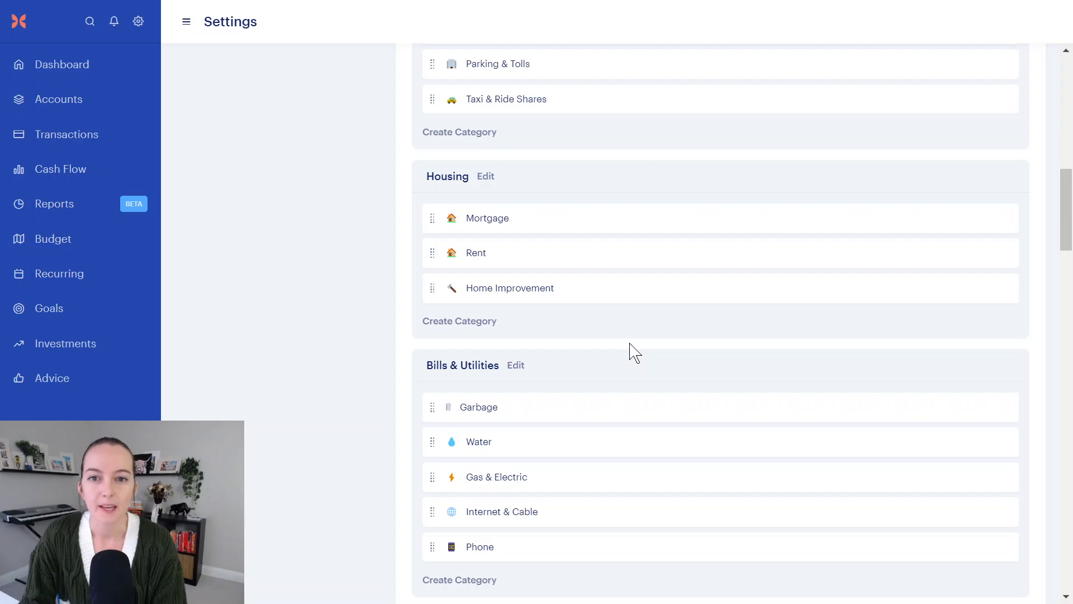
scroll(623, 347, up, 5)
scroll(475, 212, up, 2)
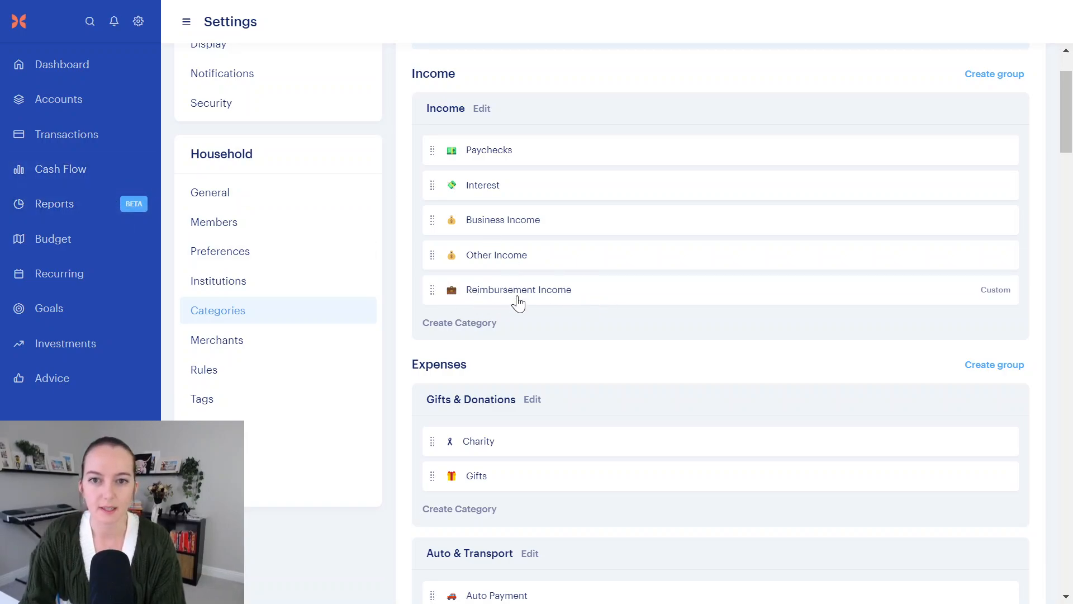
Step: Start splitting the IBM paycheck transaction into two parts categorized as Paychecks and Reimbursement Income
click(116, 146)
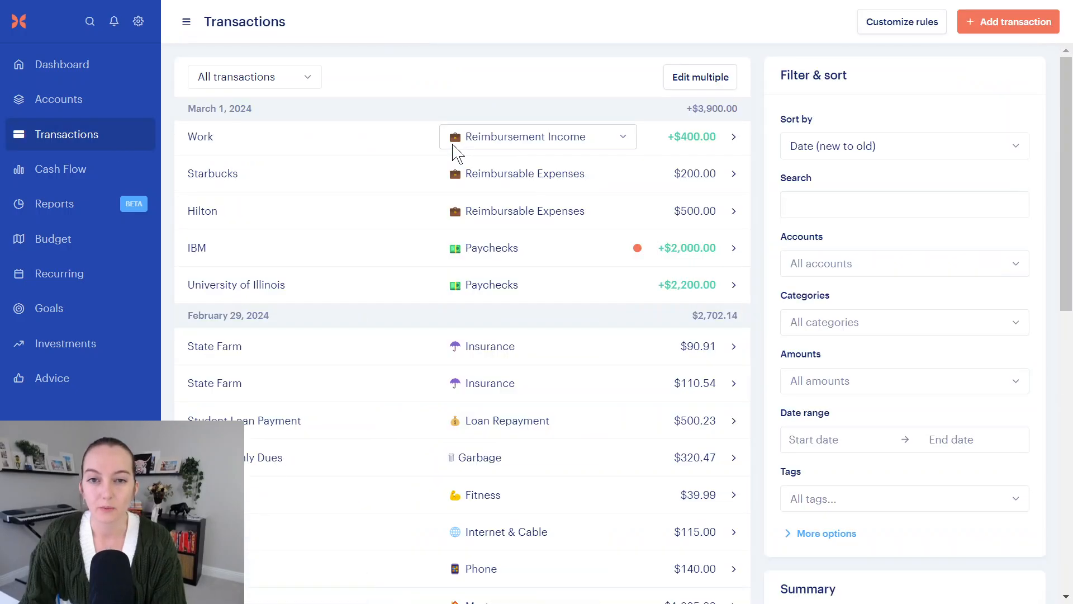
click(734, 249)
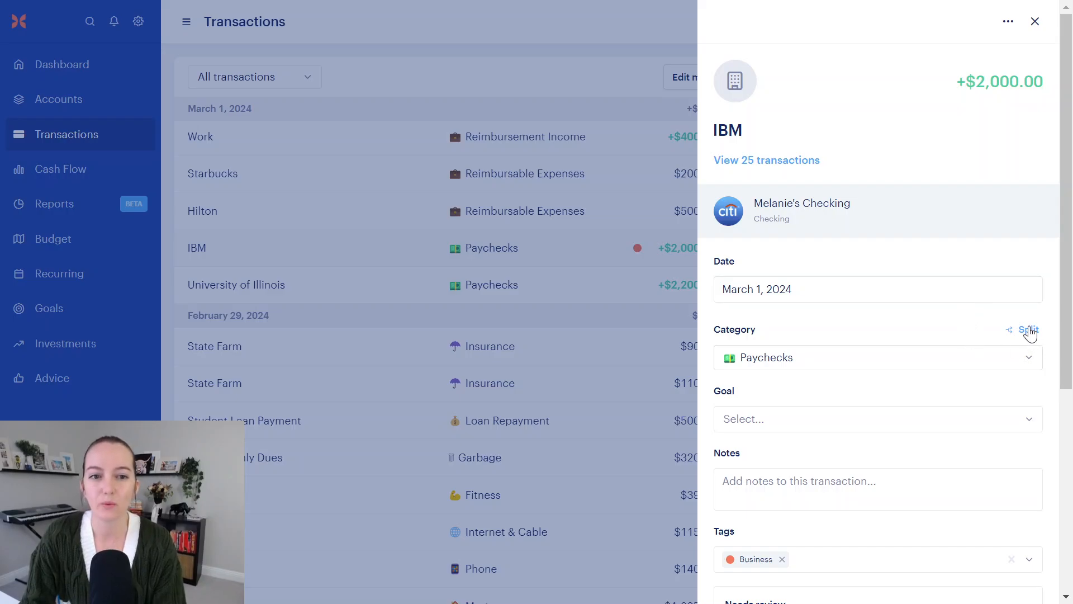
click(1029, 331)
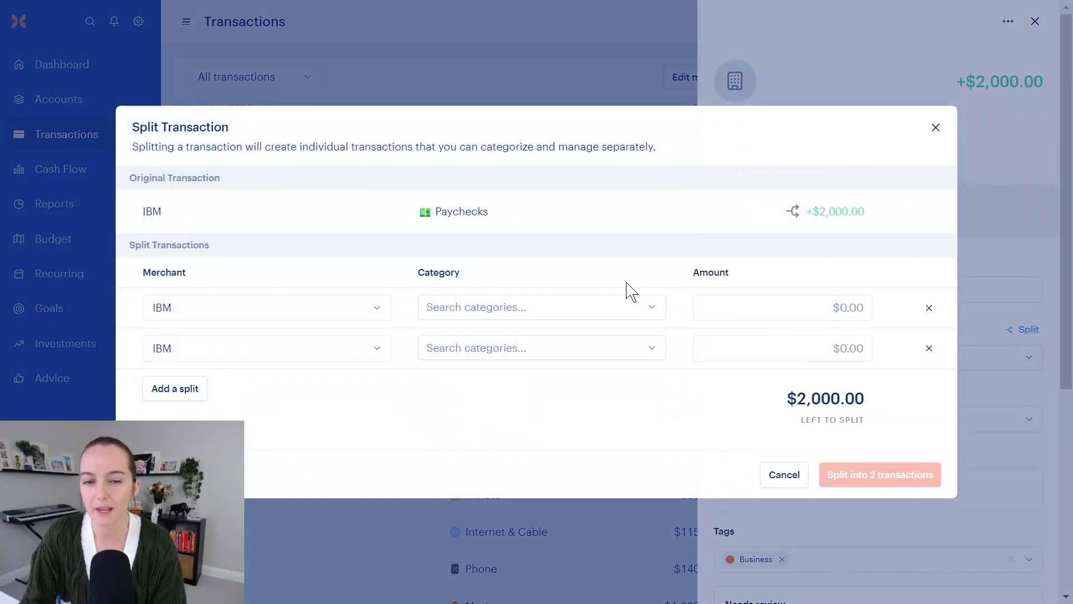
click(618, 316)
click(722, 64)
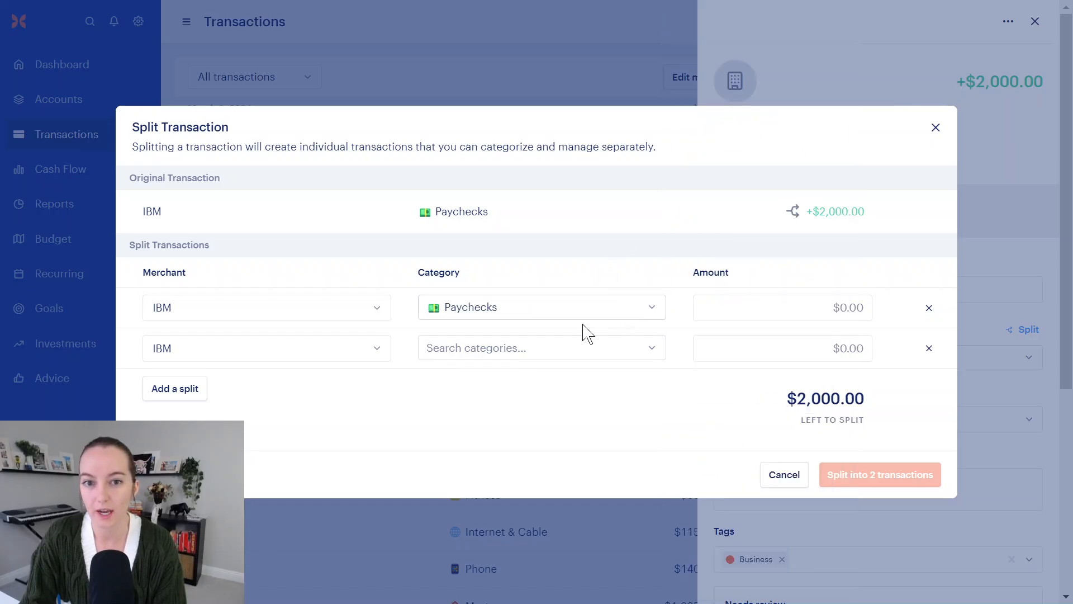
click(581, 351)
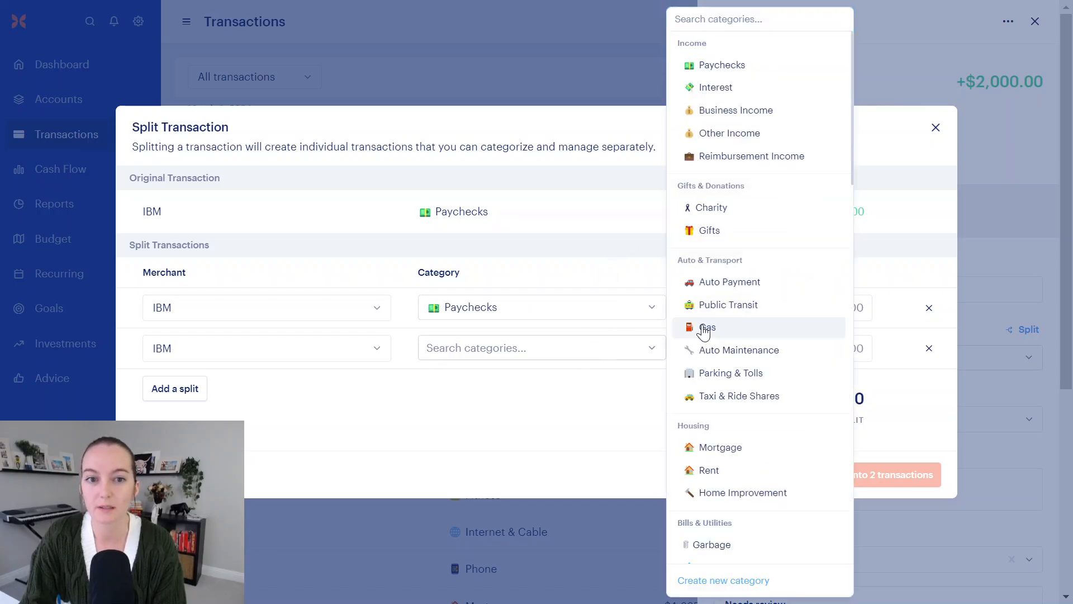
click(760, 158)
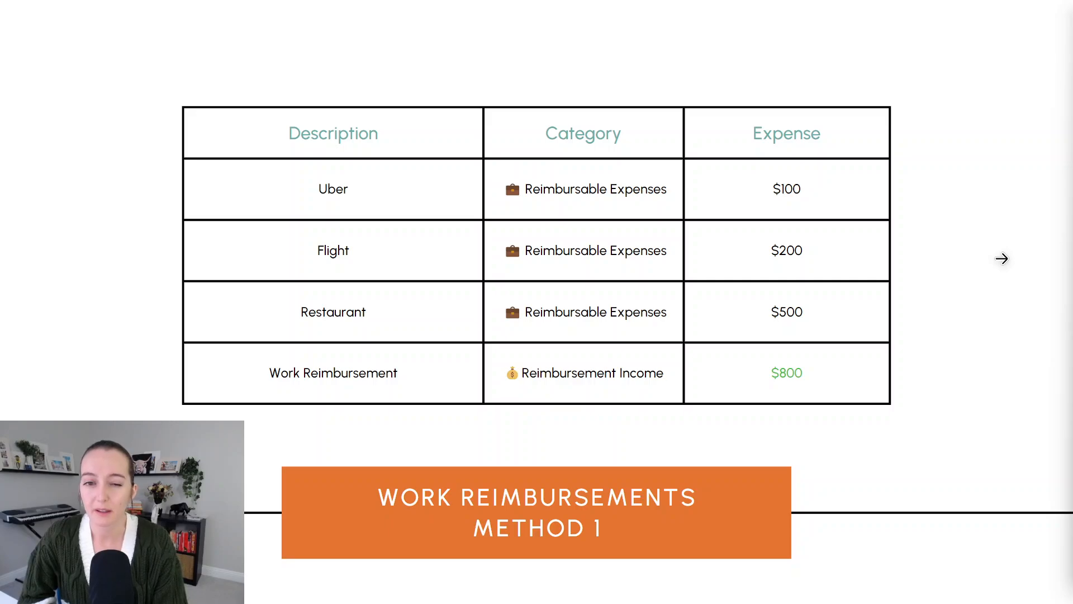
click(1002, 258)
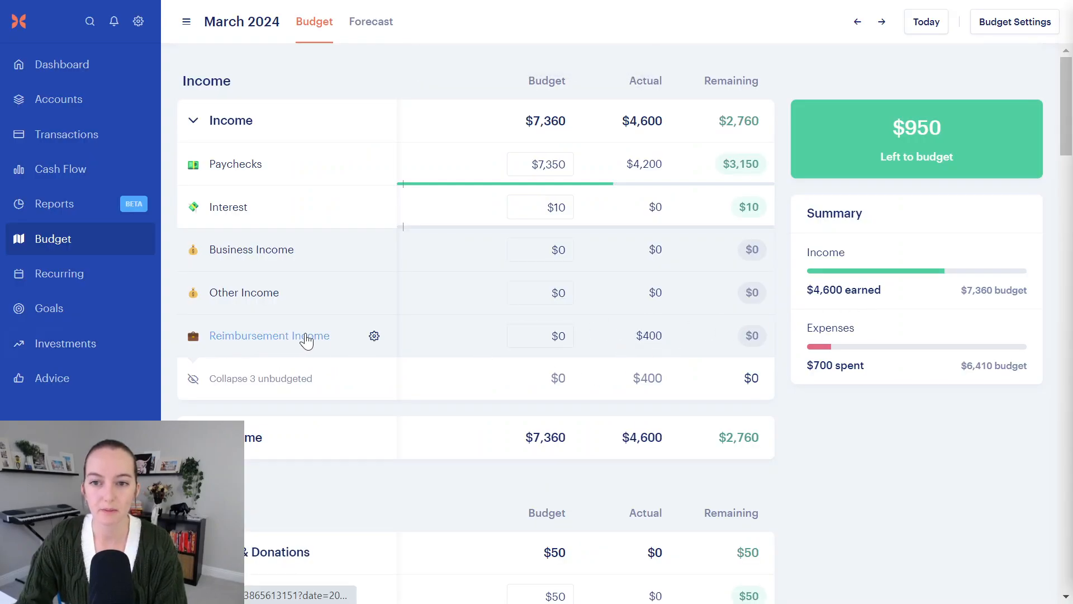
Step: Exclude the unbudgeted Reimbursable Expenses category in the Other expense group from the budget and save the category
scroll(306, 340, down, 15)
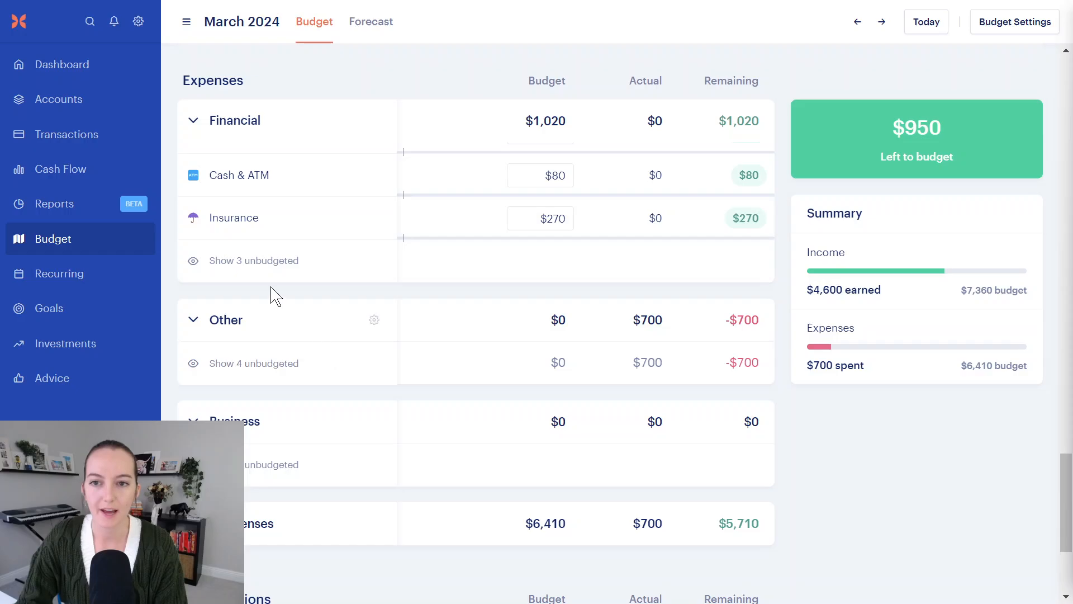
click(268, 364)
scroll(441, 386, down, 4)
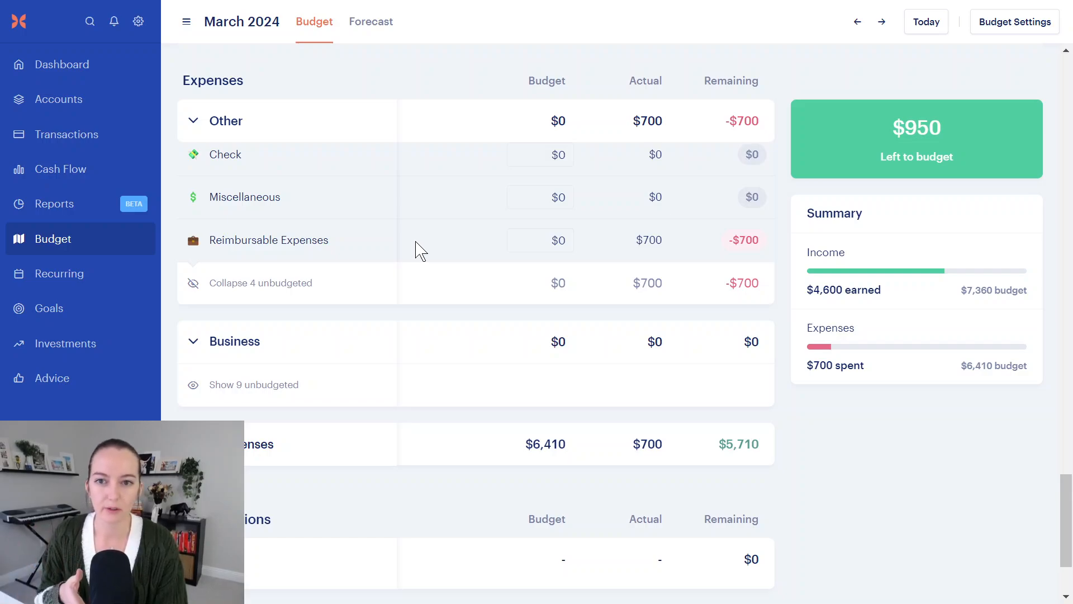
click(268, 240)
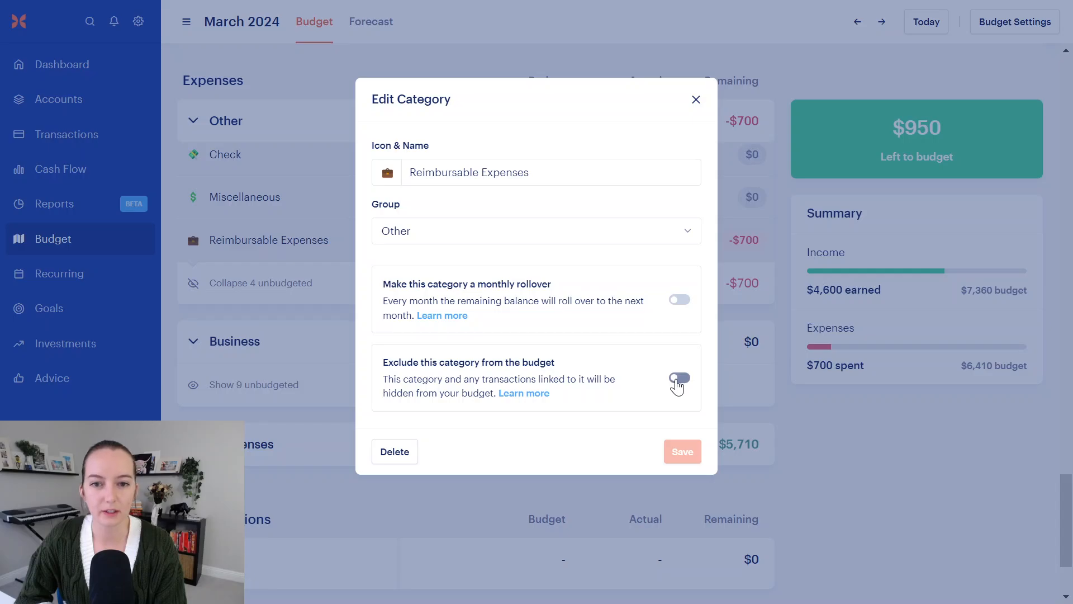
click(679, 380)
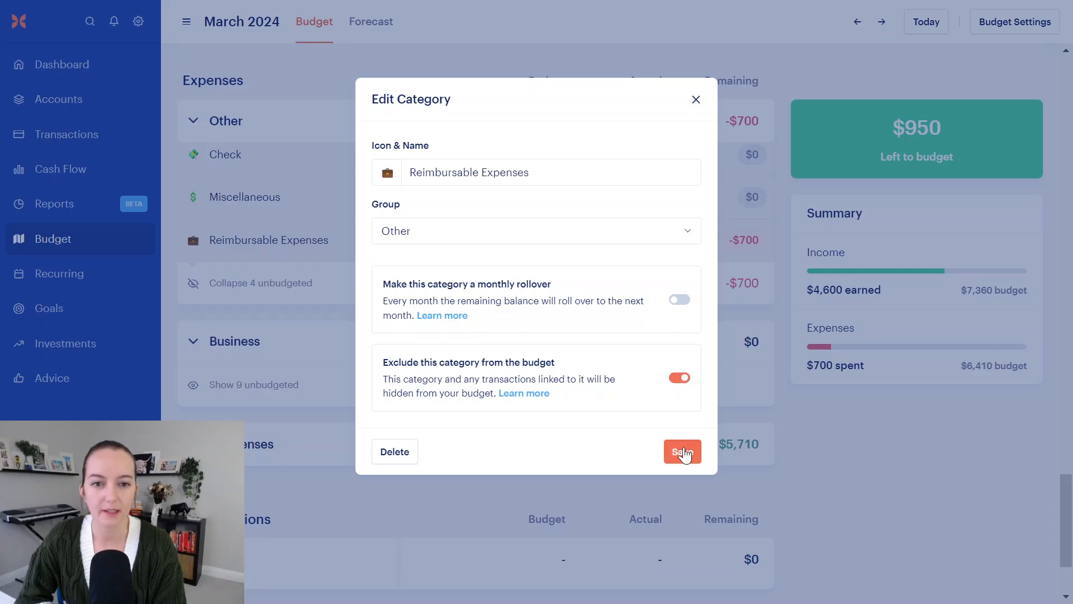
click(683, 451)
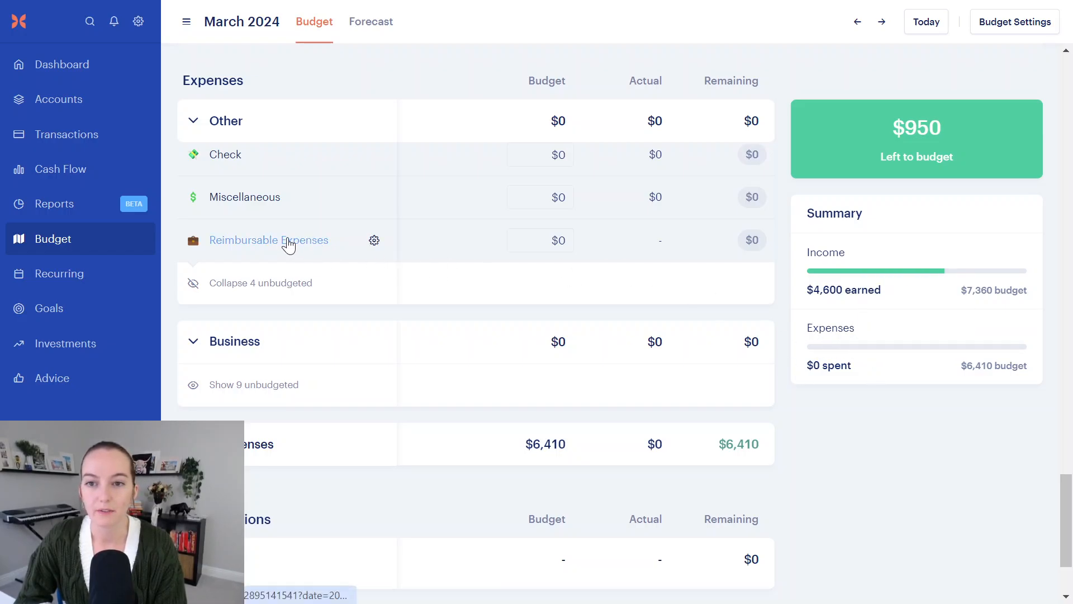
Step: Review the Reimbursable Expenses category's transactions and compare how March 2024 expenses appear in Cash Flow and in the budget
click(288, 240)
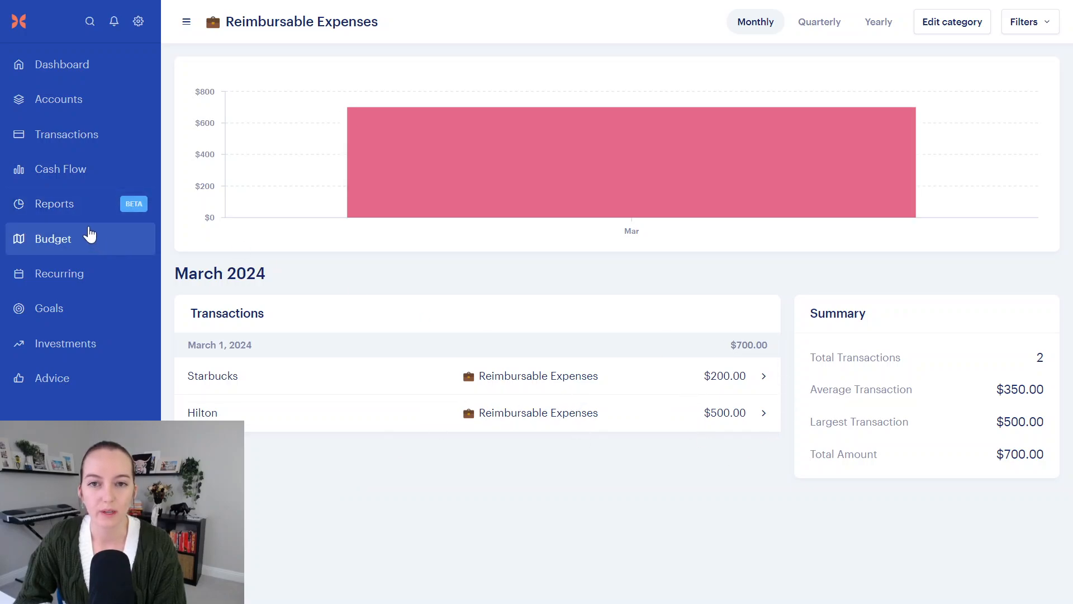
click(81, 171)
scroll(627, 374, down, 1)
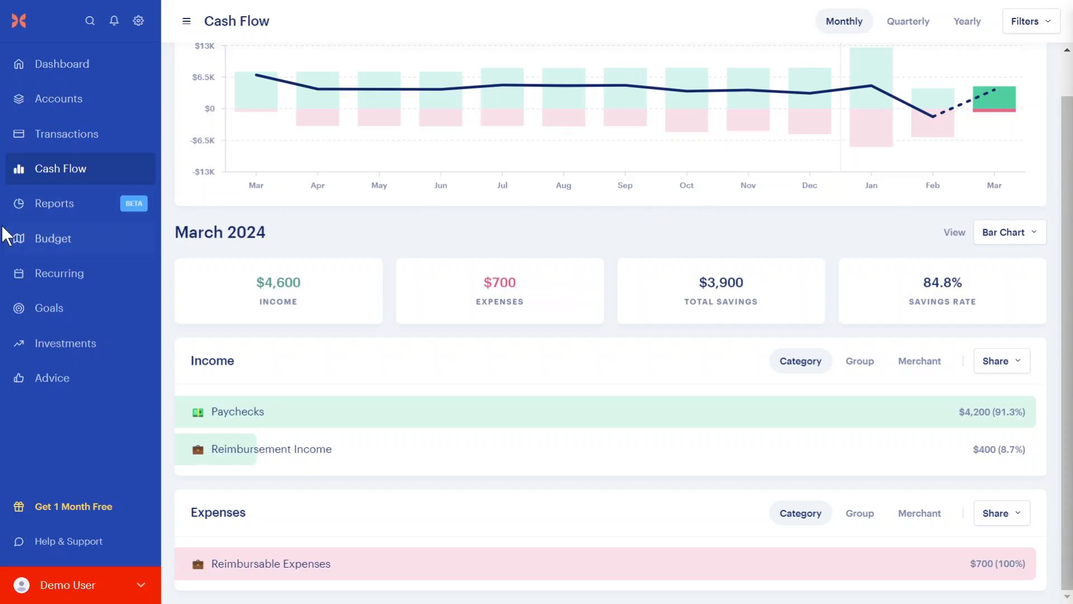
click(57, 240)
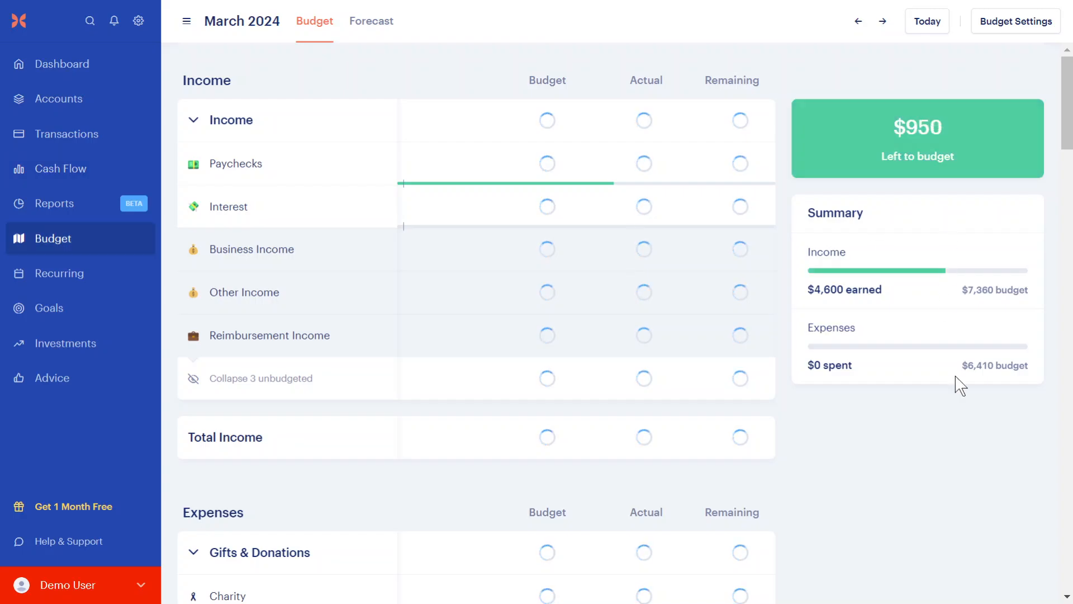
click(73, 169)
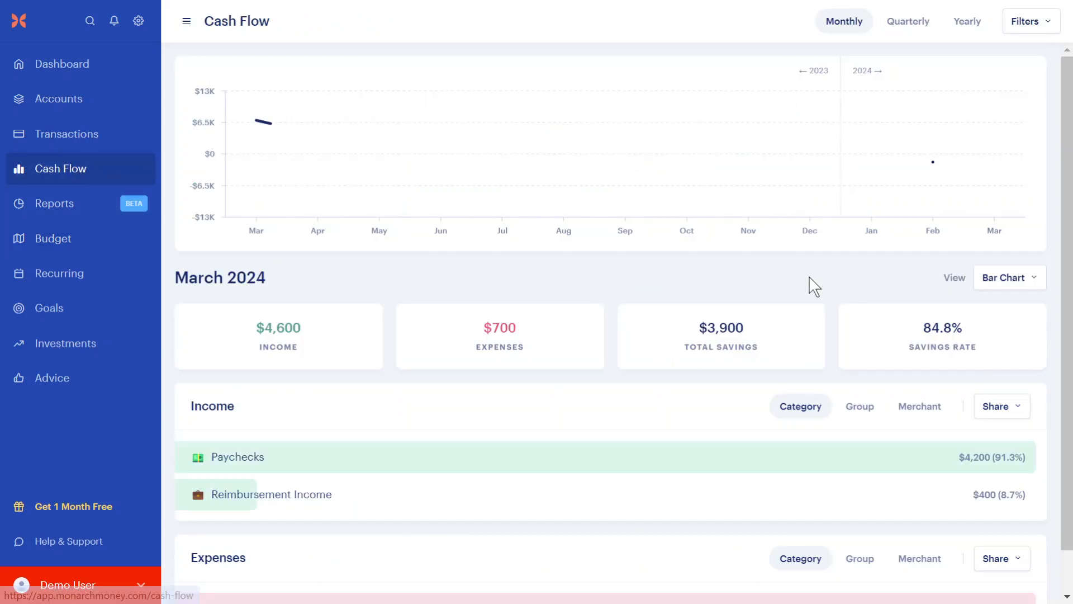
scroll(773, 312, down, 1)
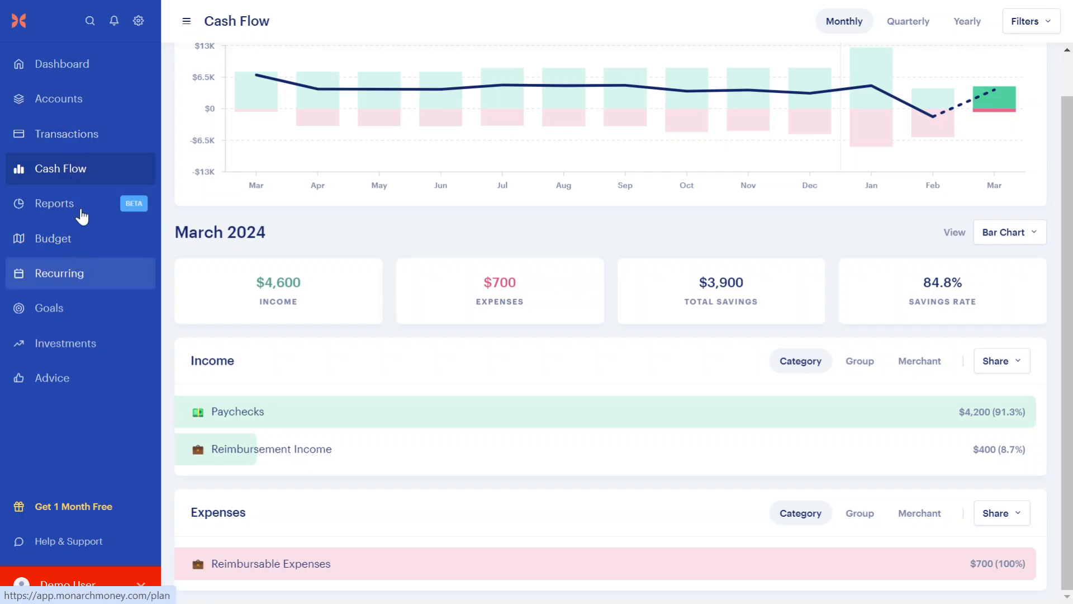
Step: Hide the Hilton transaction of March 1, 2024 from spending and budget calculations
click(85, 133)
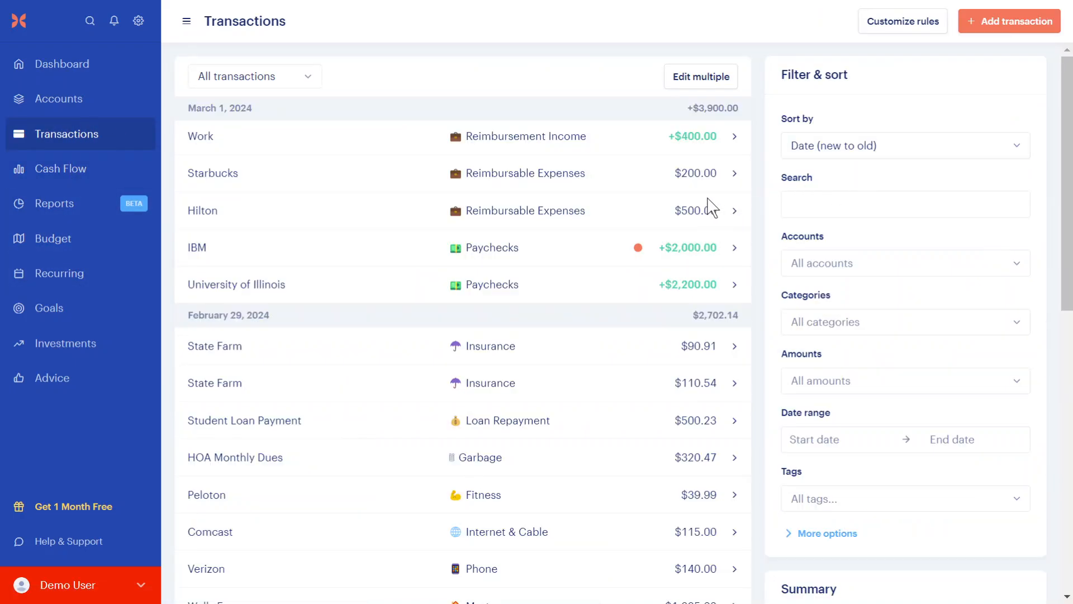
click(744, 215)
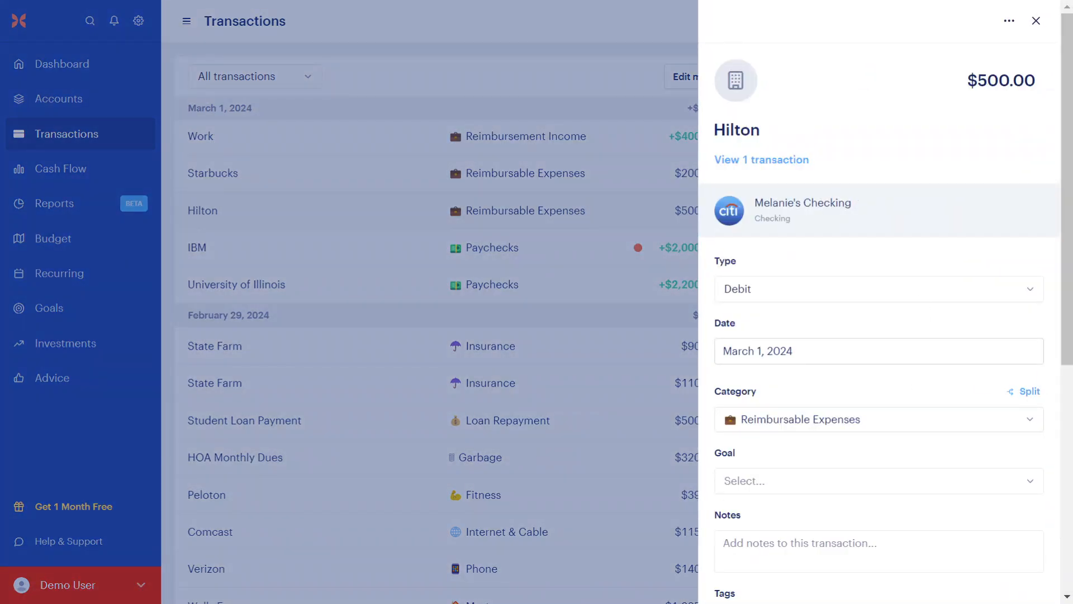
scroll(827, 352, down, 7)
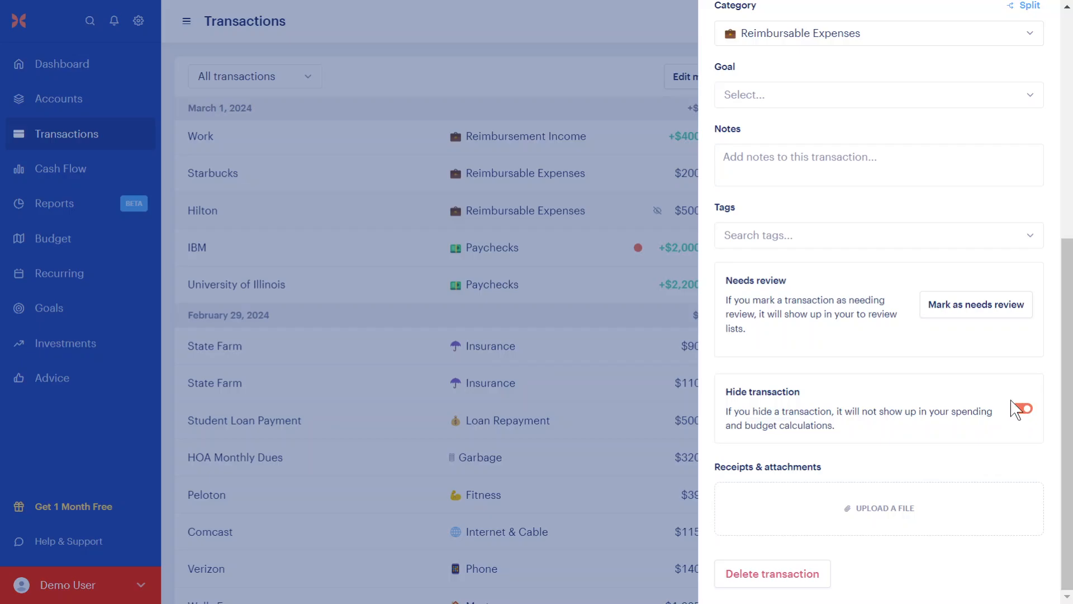
scroll(1034, 235, up, 7)
click(1035, 24)
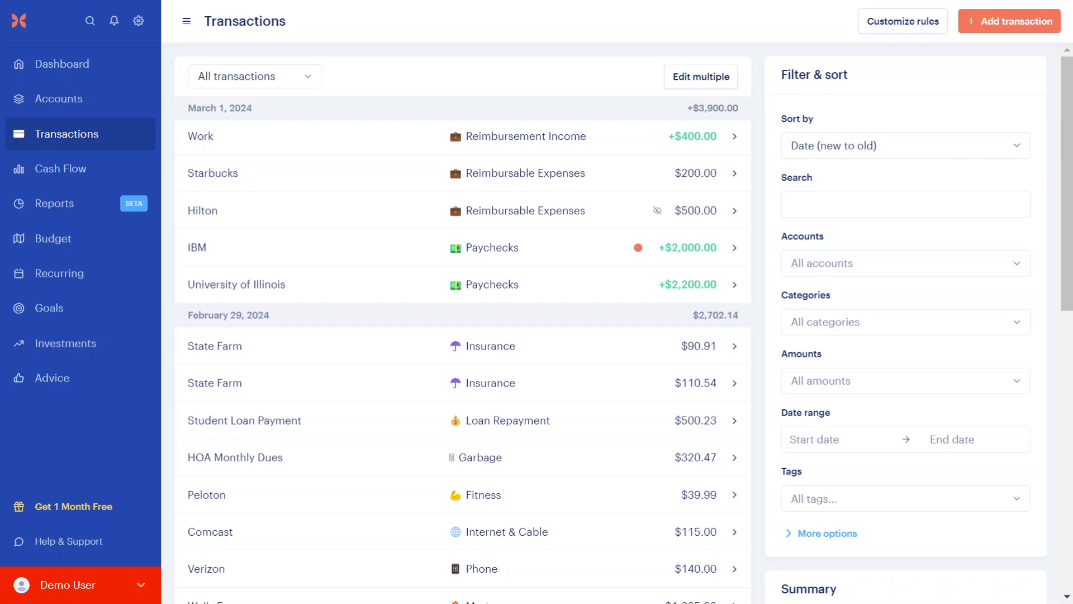
Step: Check the March 2024 expenses in Cash Flow and the Reimbursable Expenses row in the budget's Other group
click(60, 169)
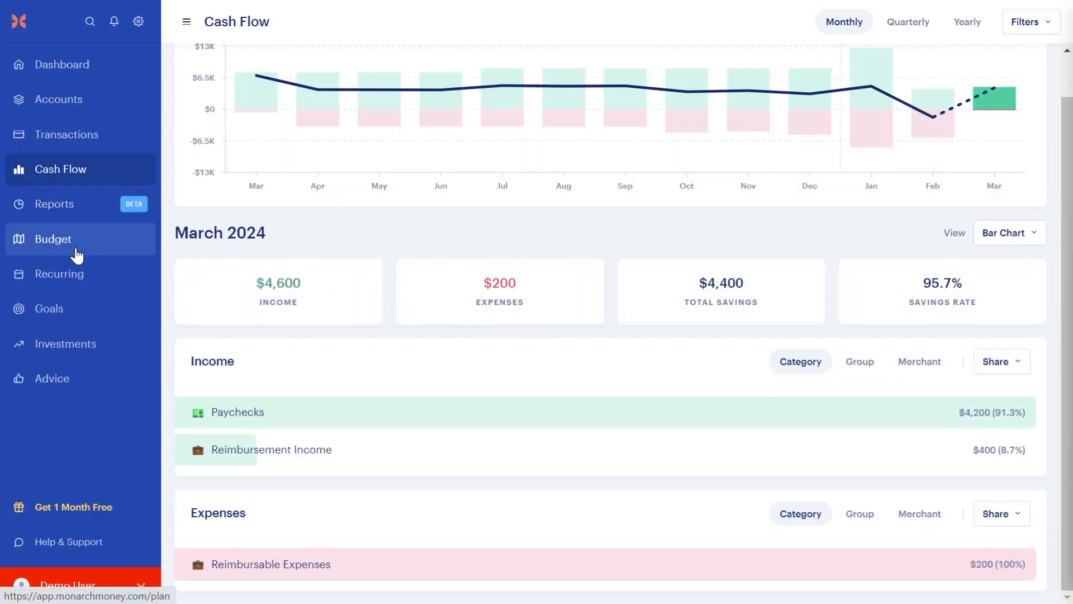
click(81, 258)
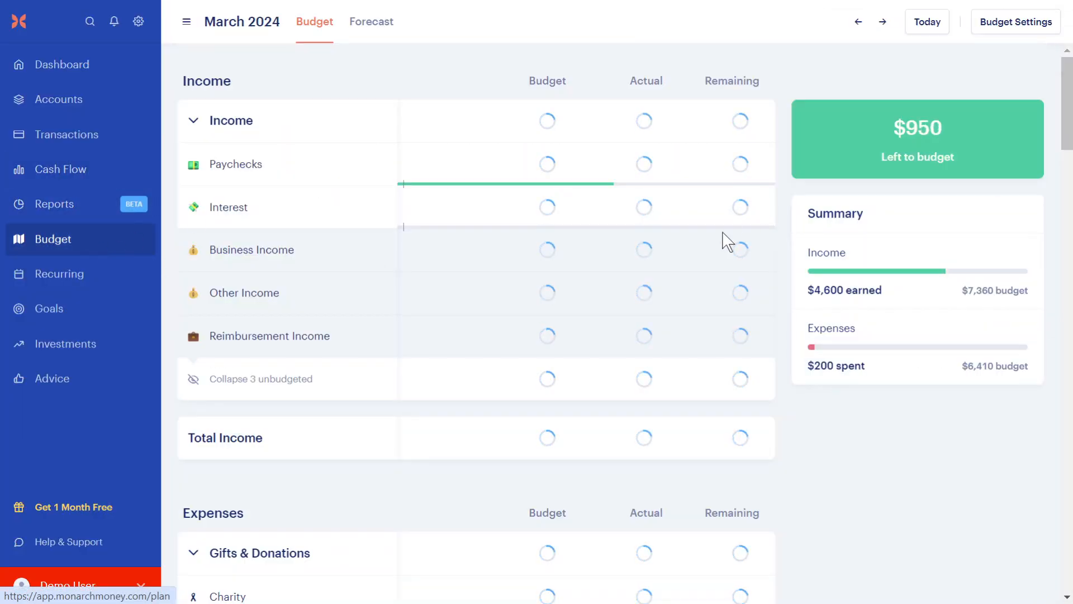
scroll(539, 347, down, 20)
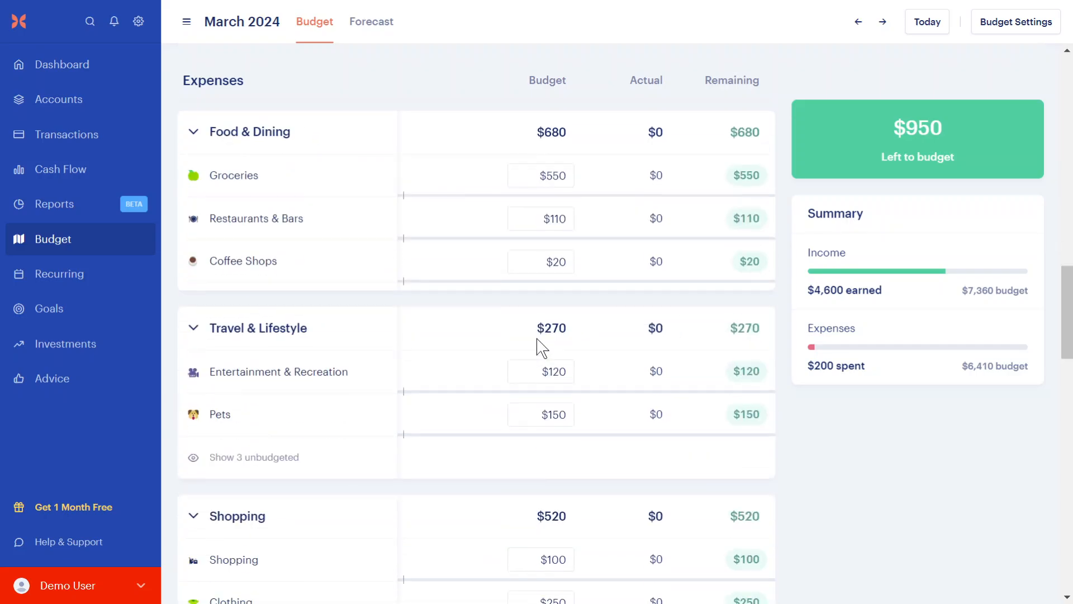
scroll(540, 349, down, 6)
scroll(462, 317, up, 3)
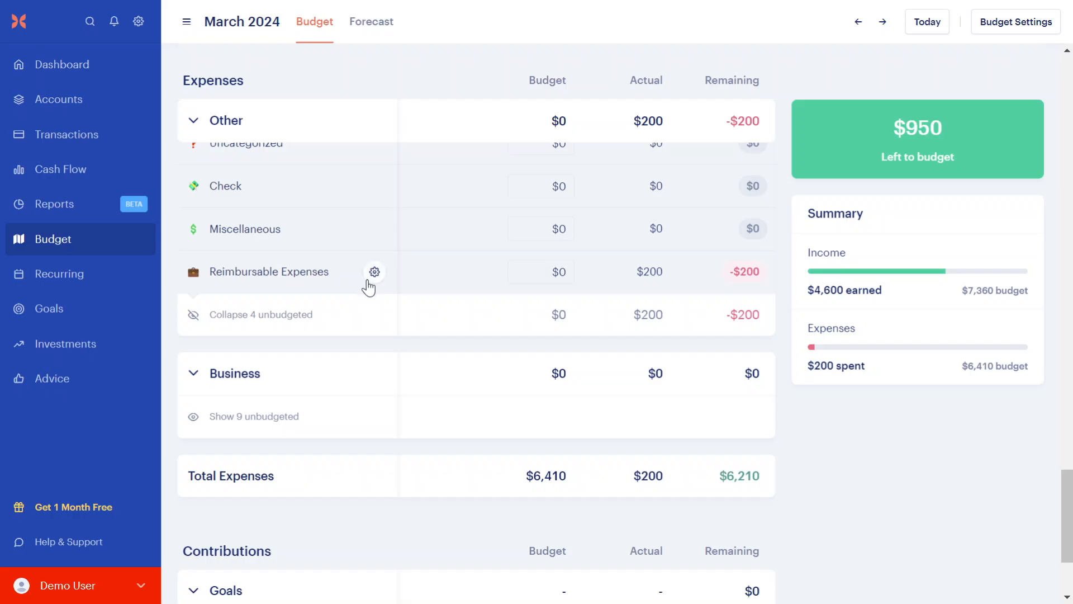
scroll(403, 279, up, 3)
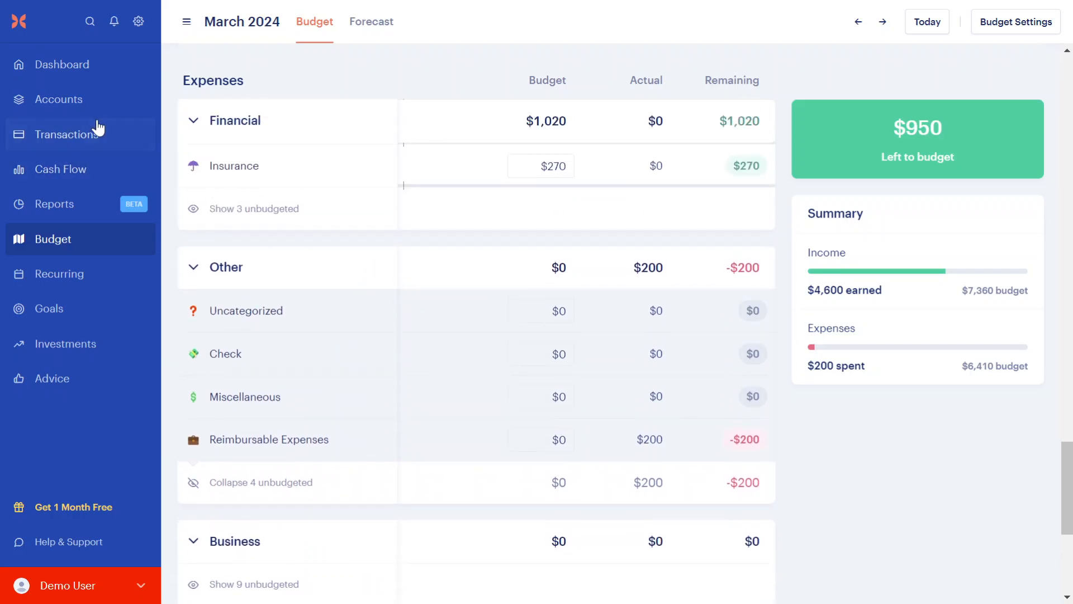
Step: Change the category of the Work transaction of March 1, 2024 to Reimbursable Expenses
click(97, 131)
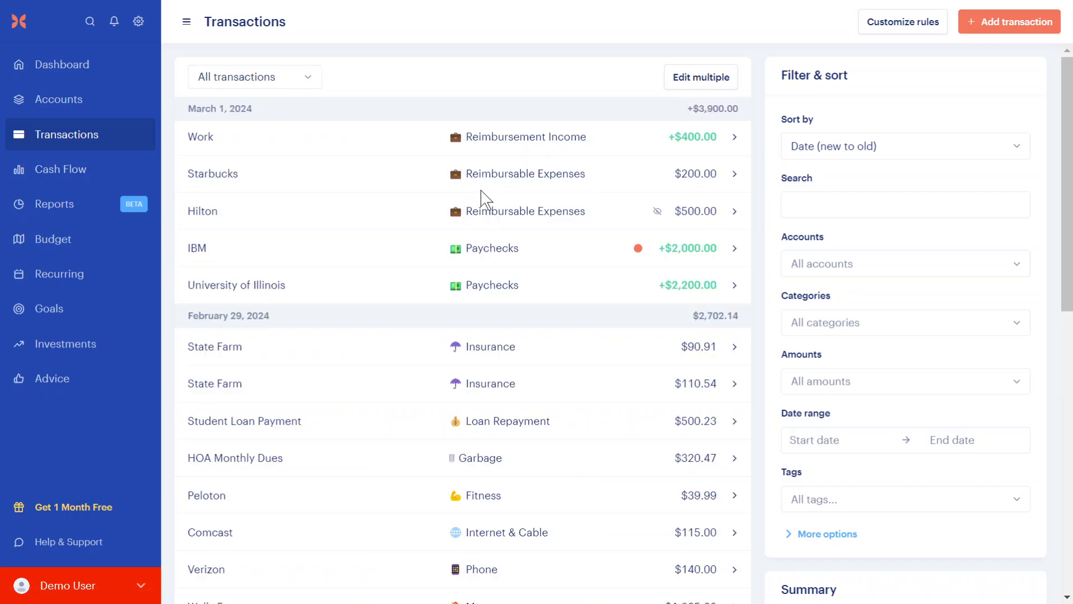
click(579, 150)
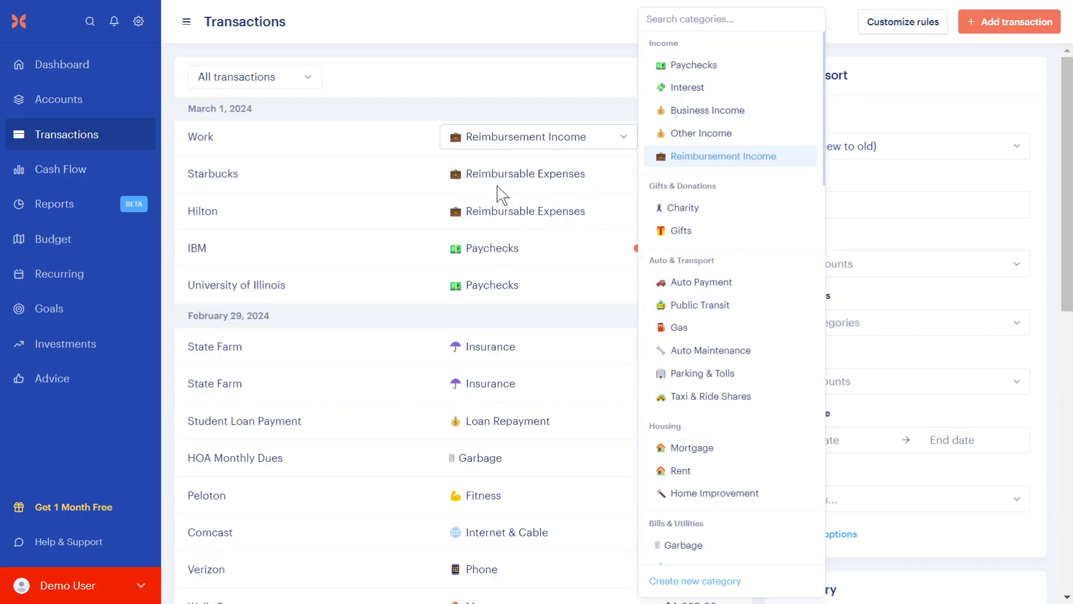
scroll(744, 316, down, 10)
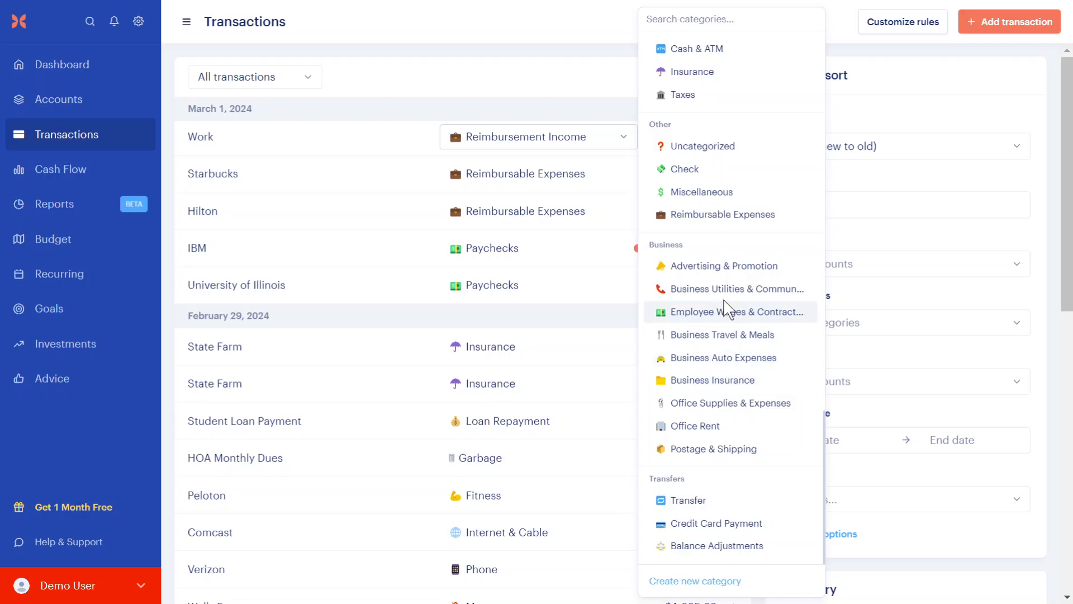
scroll(726, 309, up, 2)
click(723, 299)
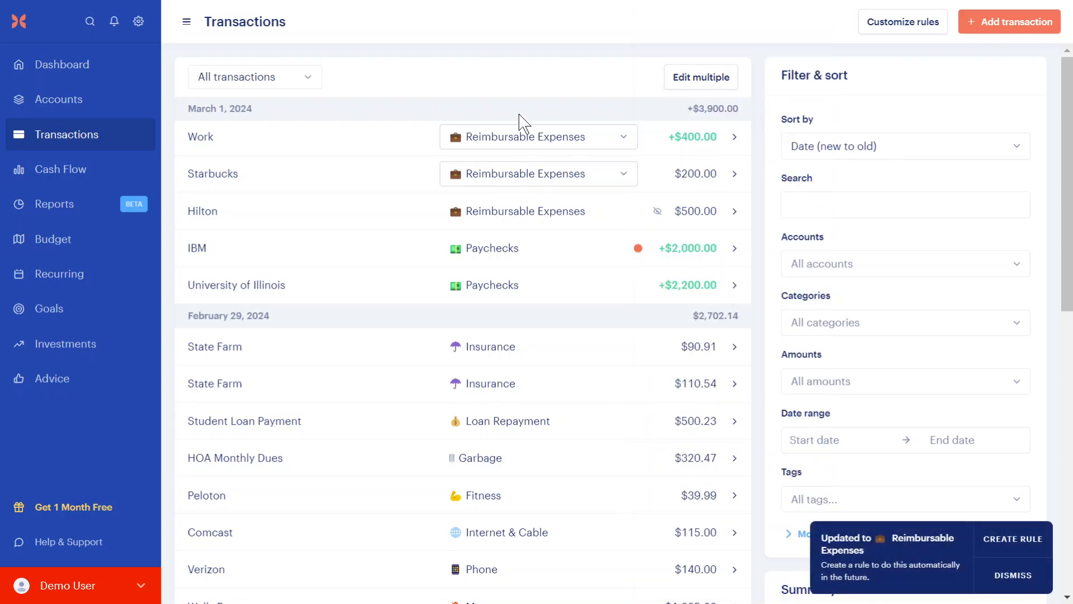
Step: Unhide the Hilton transaction of March 1, 2024 so it counts in spending and budget calculations
click(735, 212)
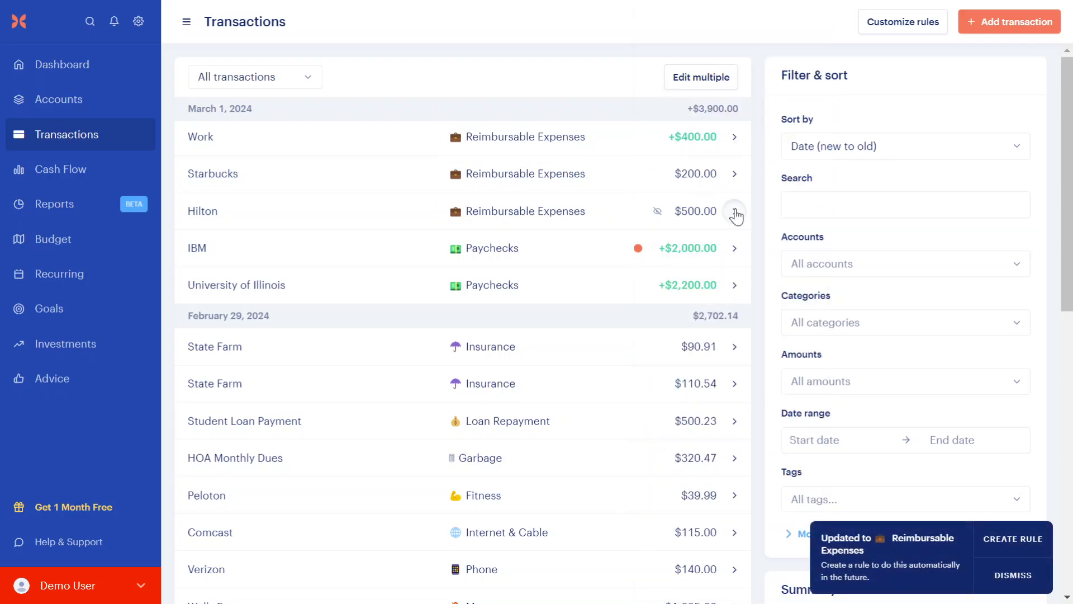
scroll(979, 386, down, 2)
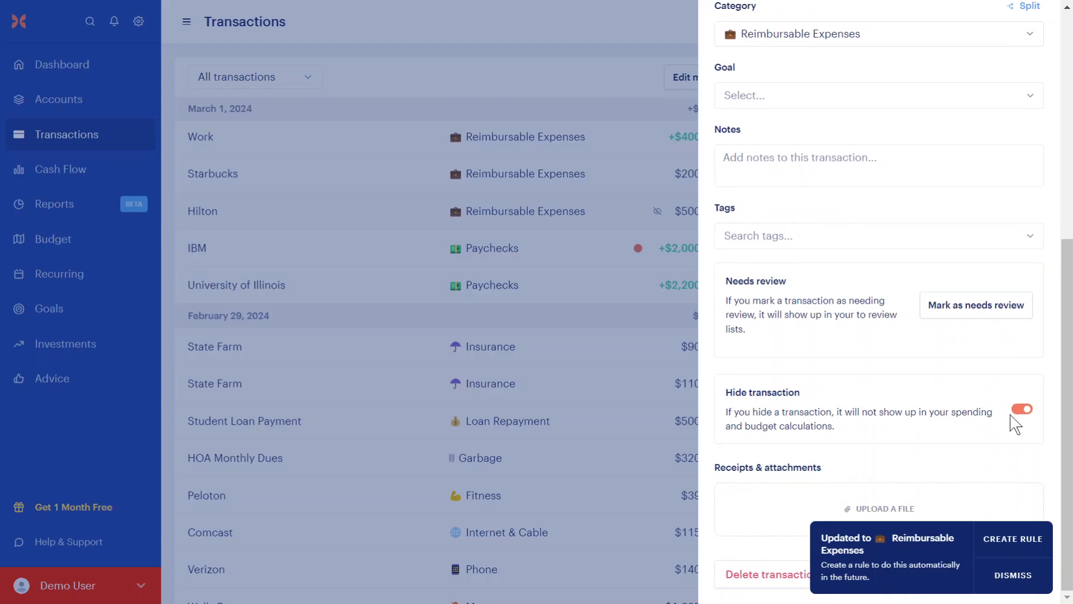
click(1021, 409)
scroll(989, 237, up, 5)
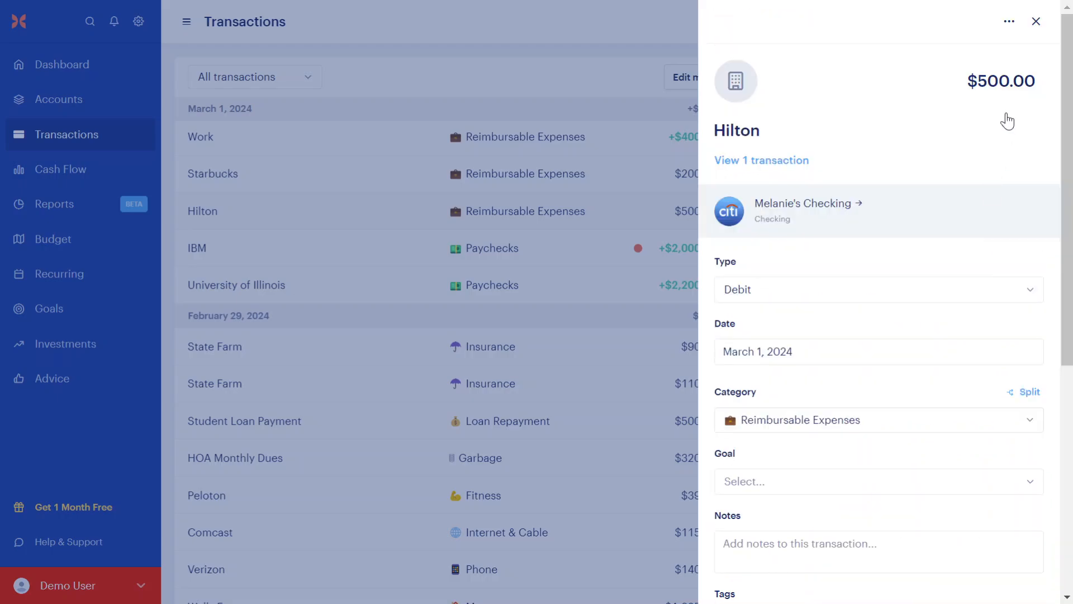
click(1035, 22)
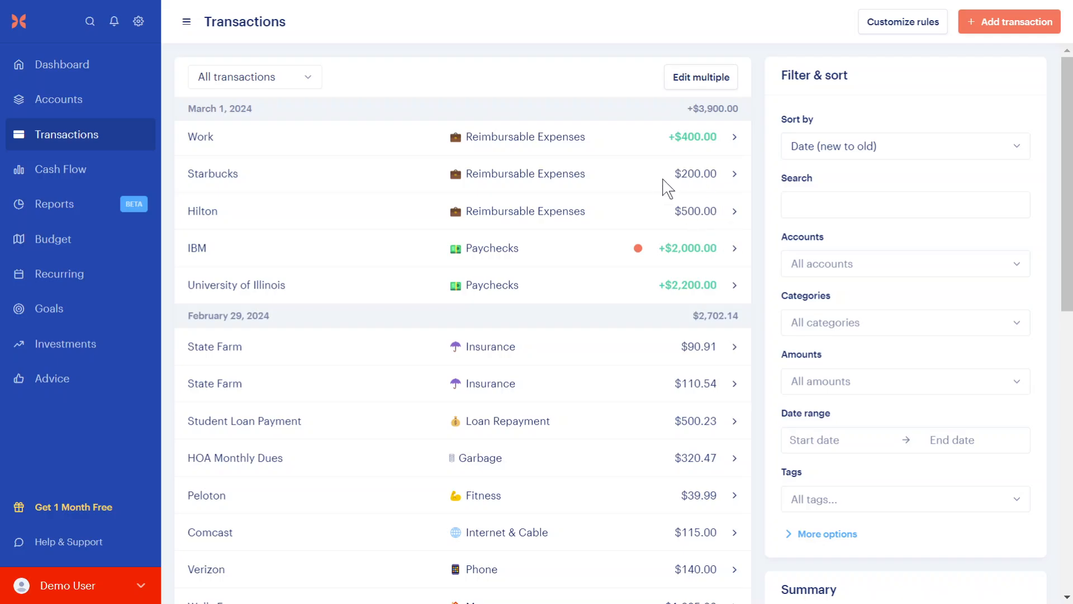
Step: Check the Reimbursable Expenses row in the Other group of the March 2024 budget
click(102, 245)
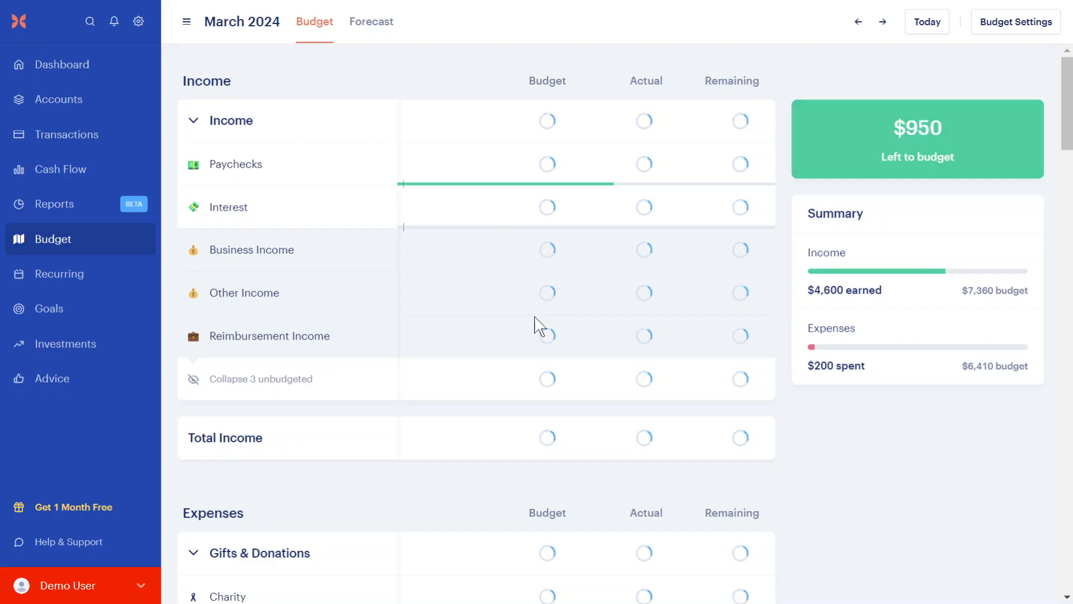
scroll(536, 324, down, 5)
scroll(537, 325, down, 10)
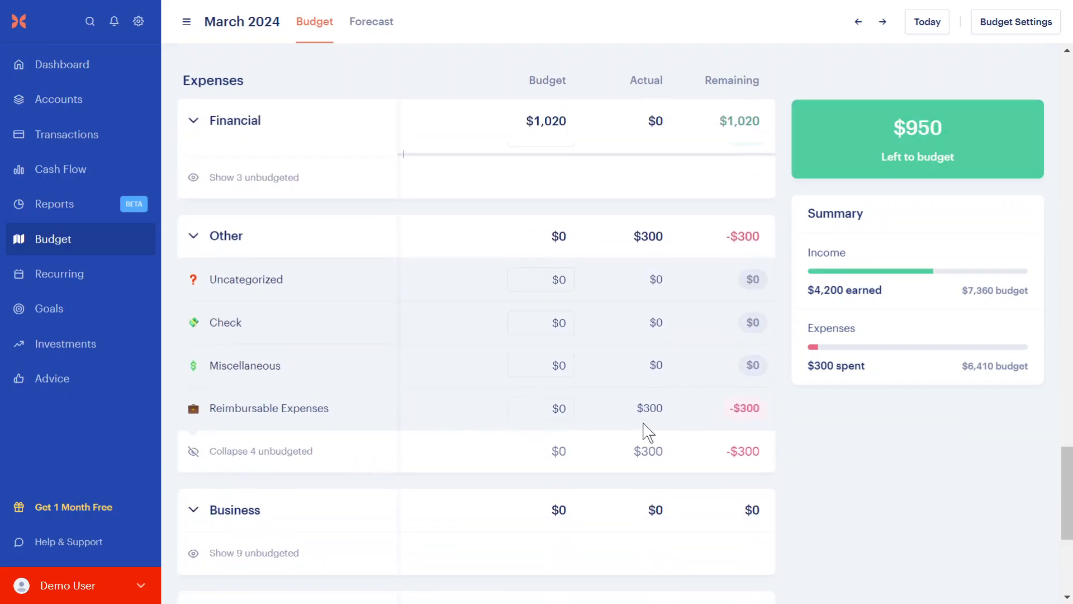
mouse_move(727, 418)
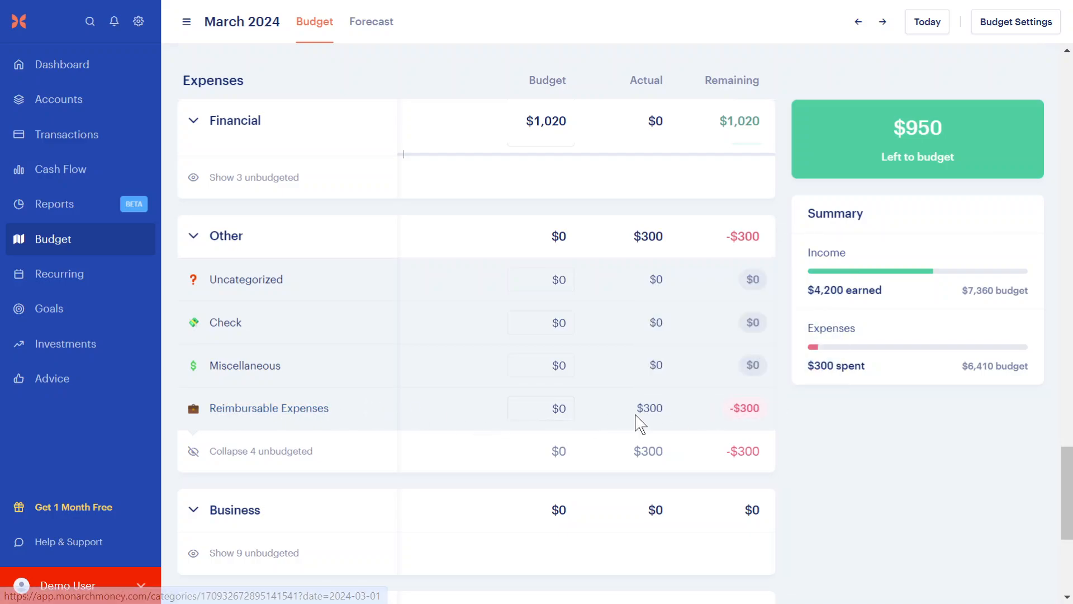
Step: Review the March 2024 expenses in Cash Flow, and find Reimbursable Expenses in the yearly breakdown for 2024
click(29, 175)
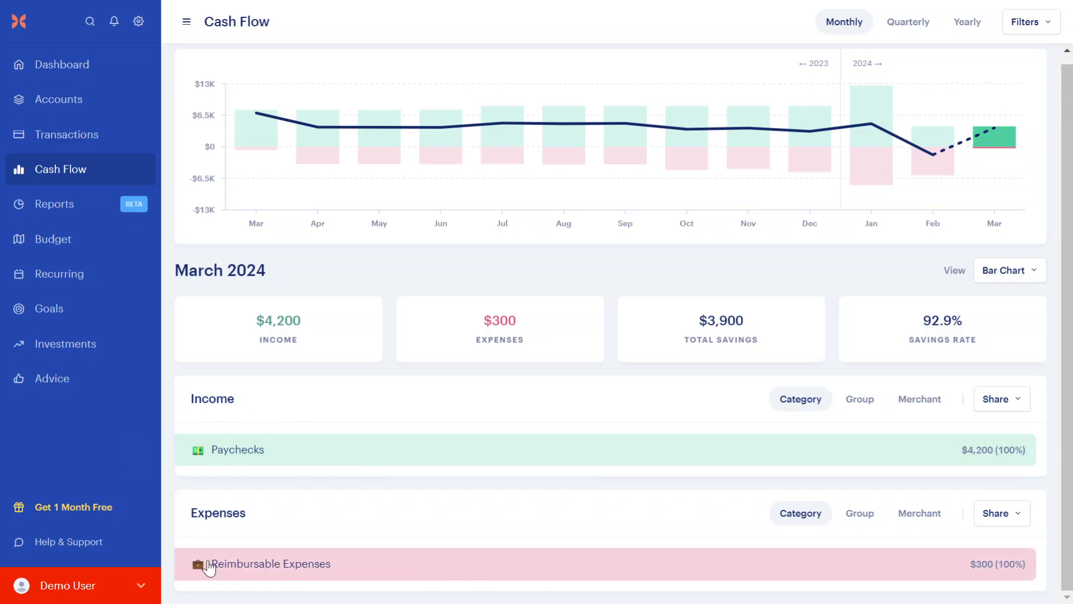
click(970, 34)
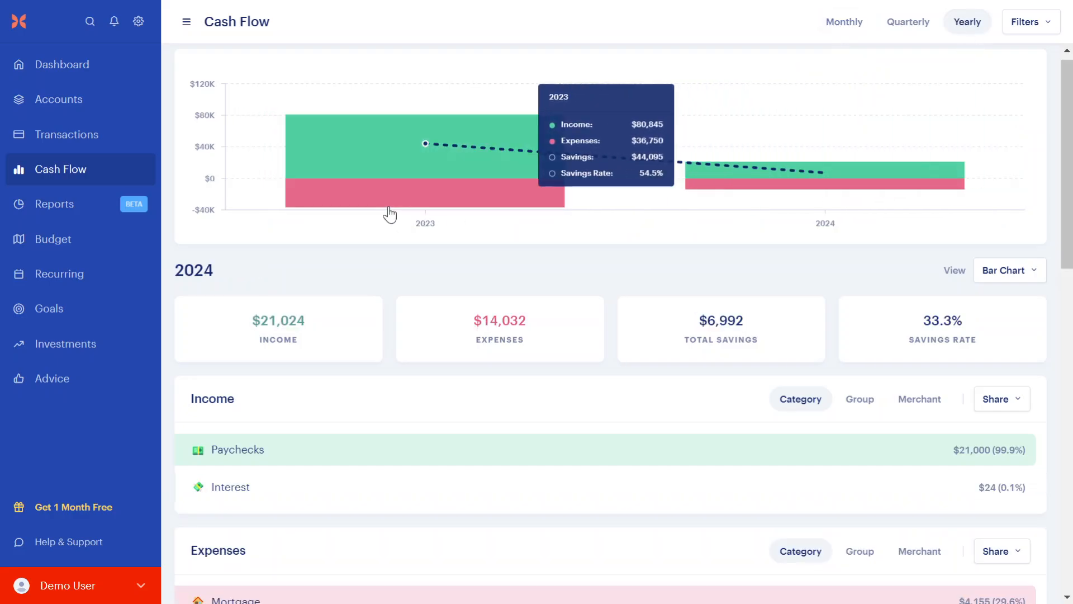
scroll(295, 417, down, 8)
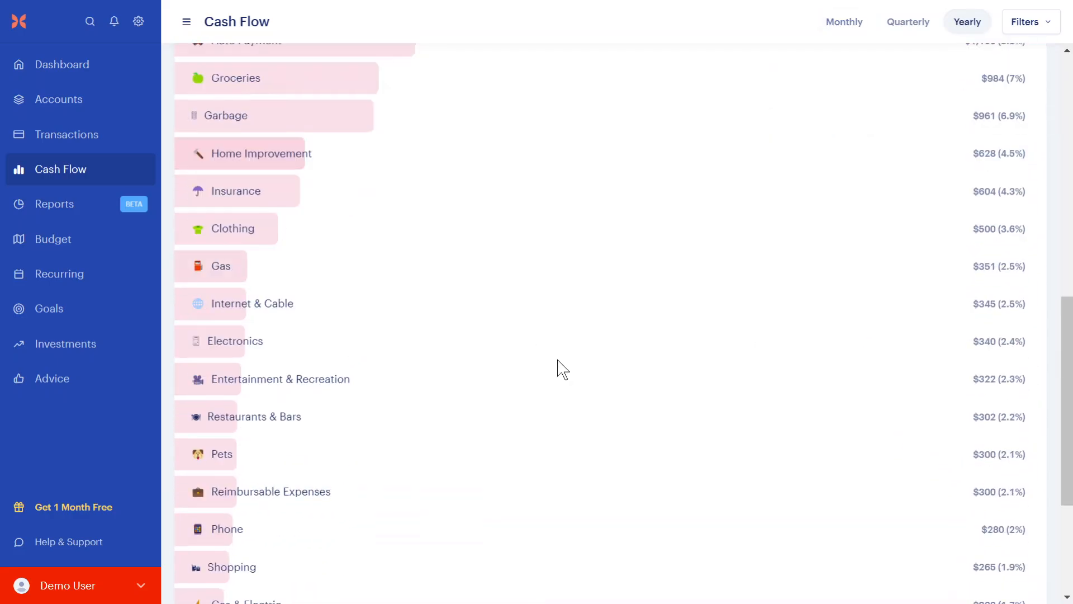
scroll(678, 491, up, 5)
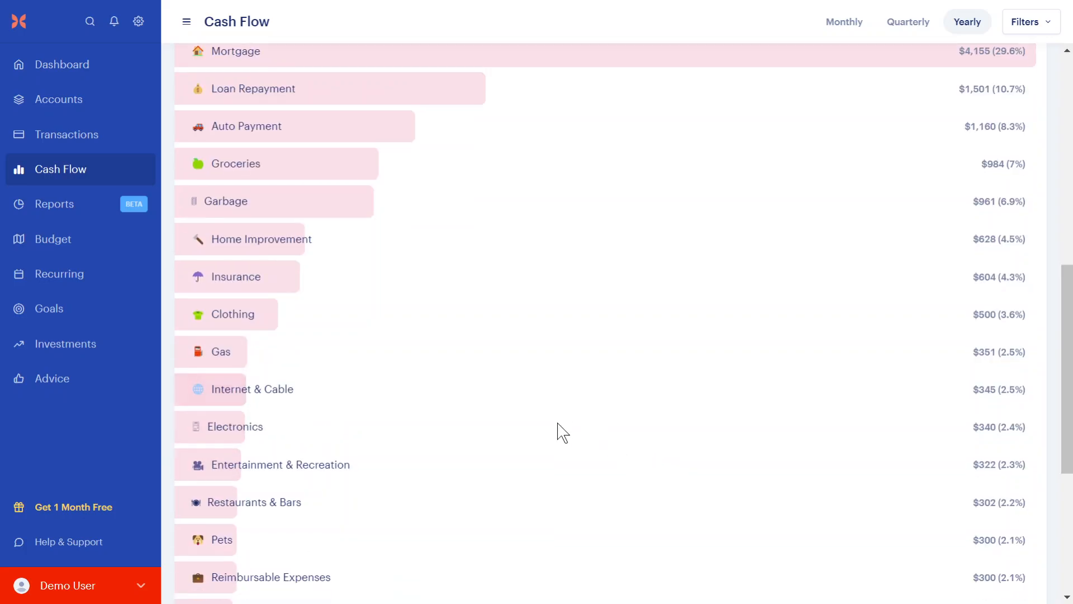
scroll(249, 503, down, 1)
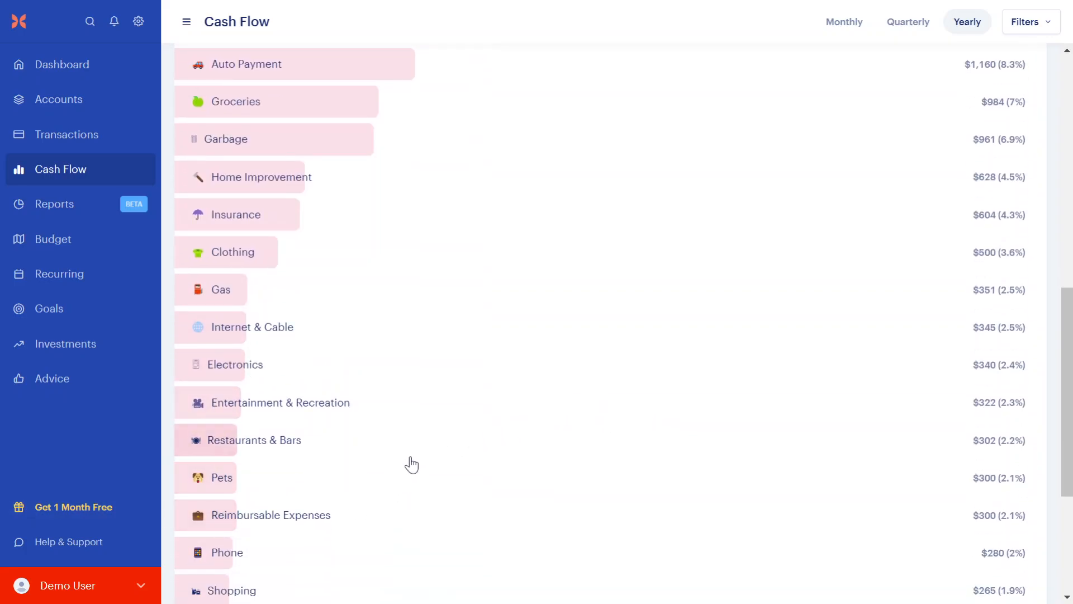
scroll(411, 464, up, 11)
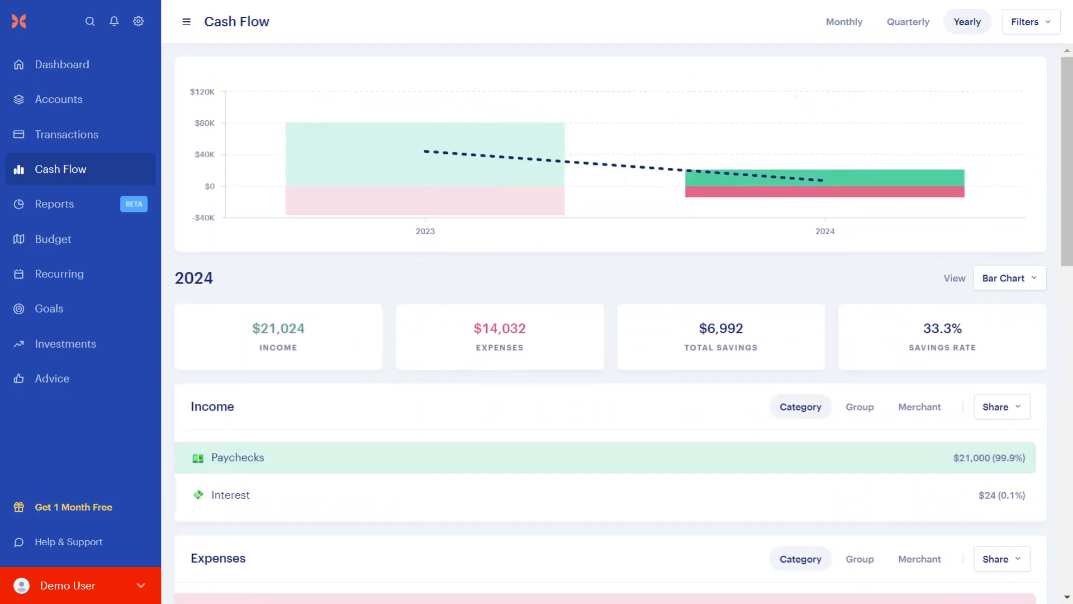